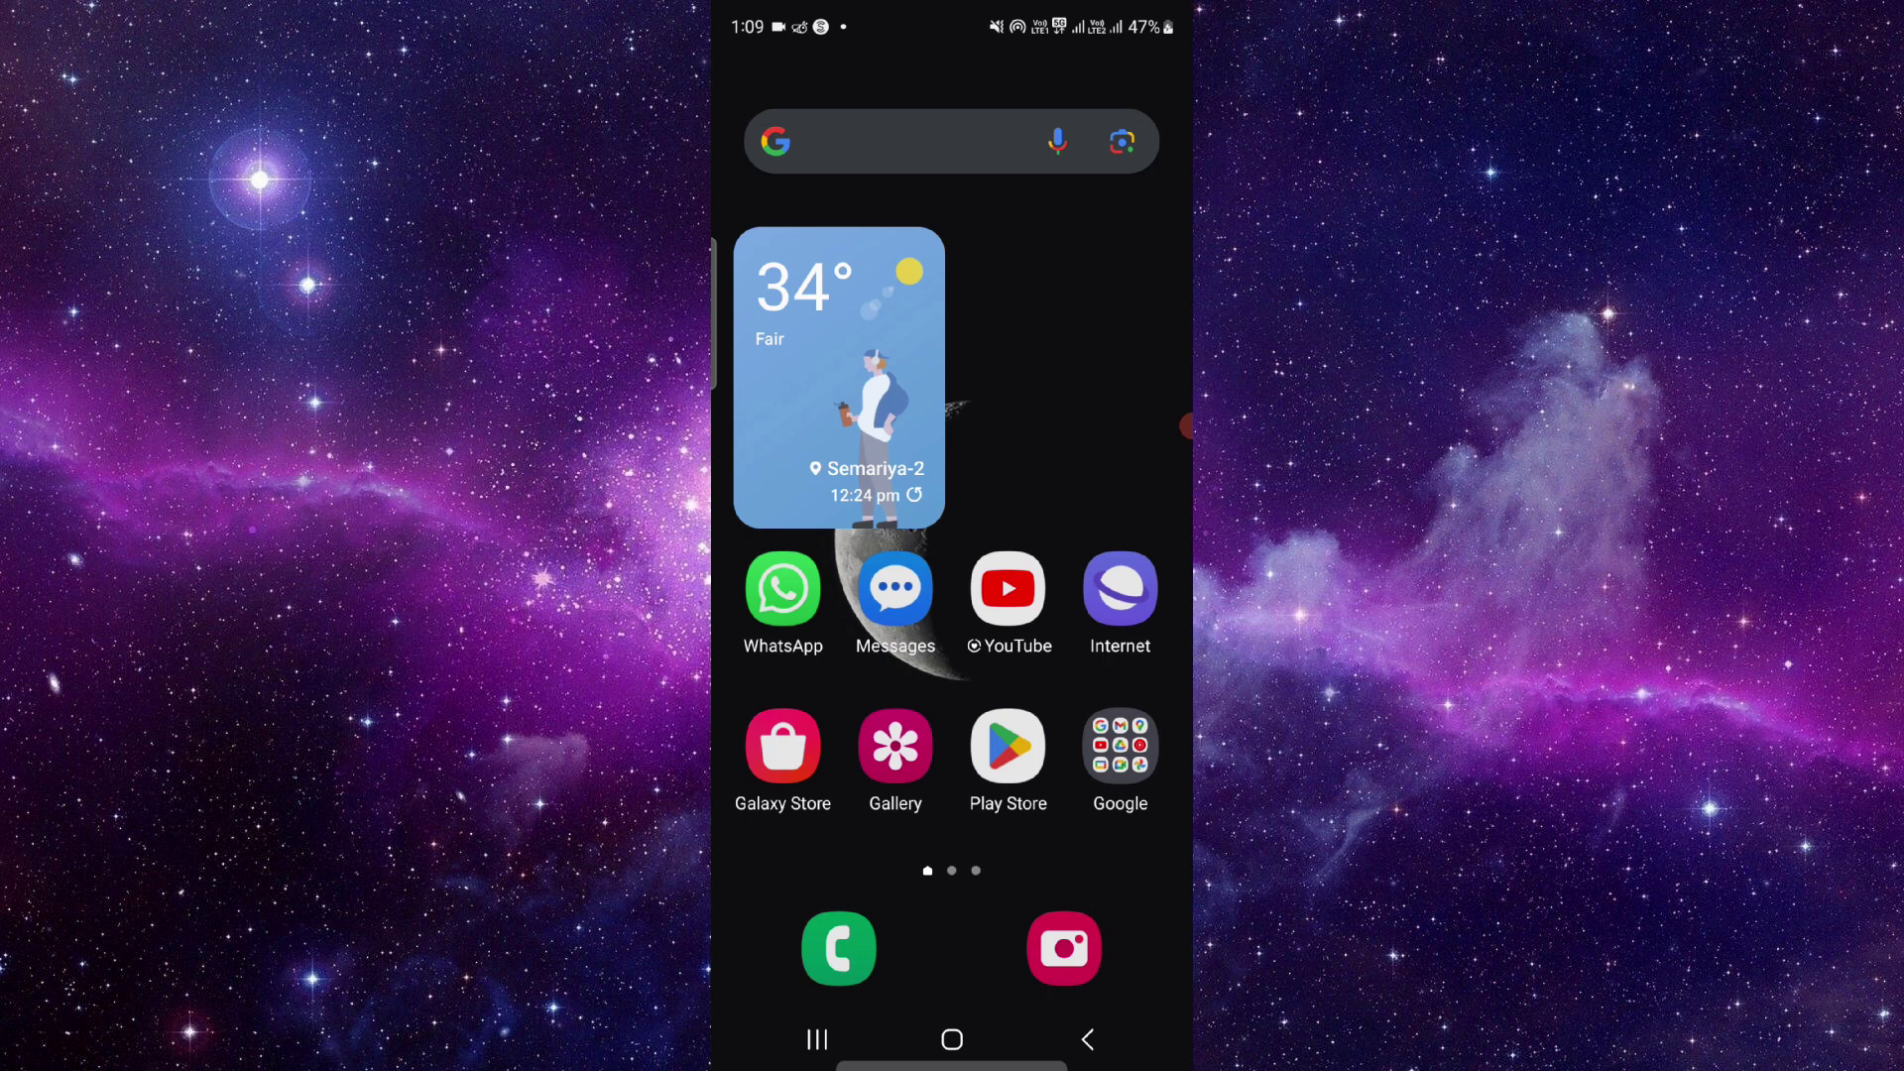
Reopen the Hootsuite TikTok-for-business article in Chrome from the recent apps.
click(816, 1038)
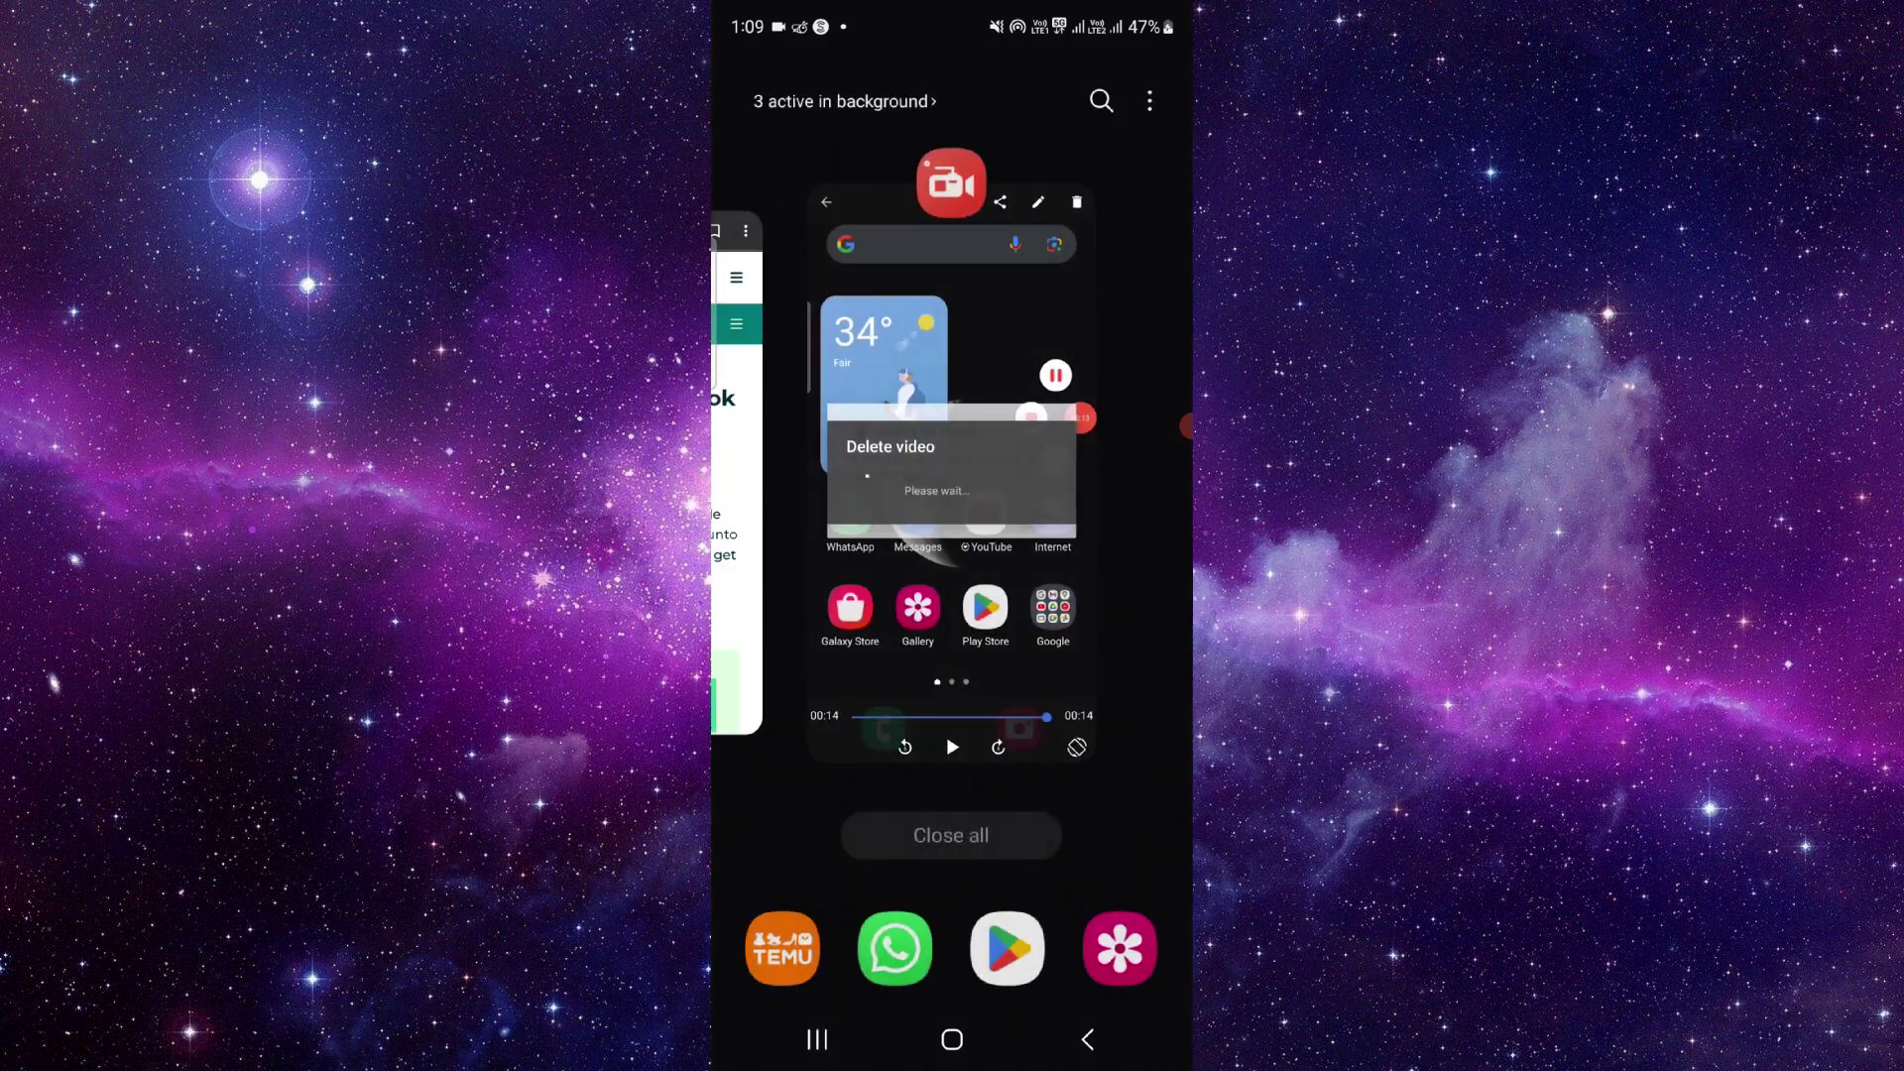
drag(834, 522, 1101, 521)
click(953, 492)
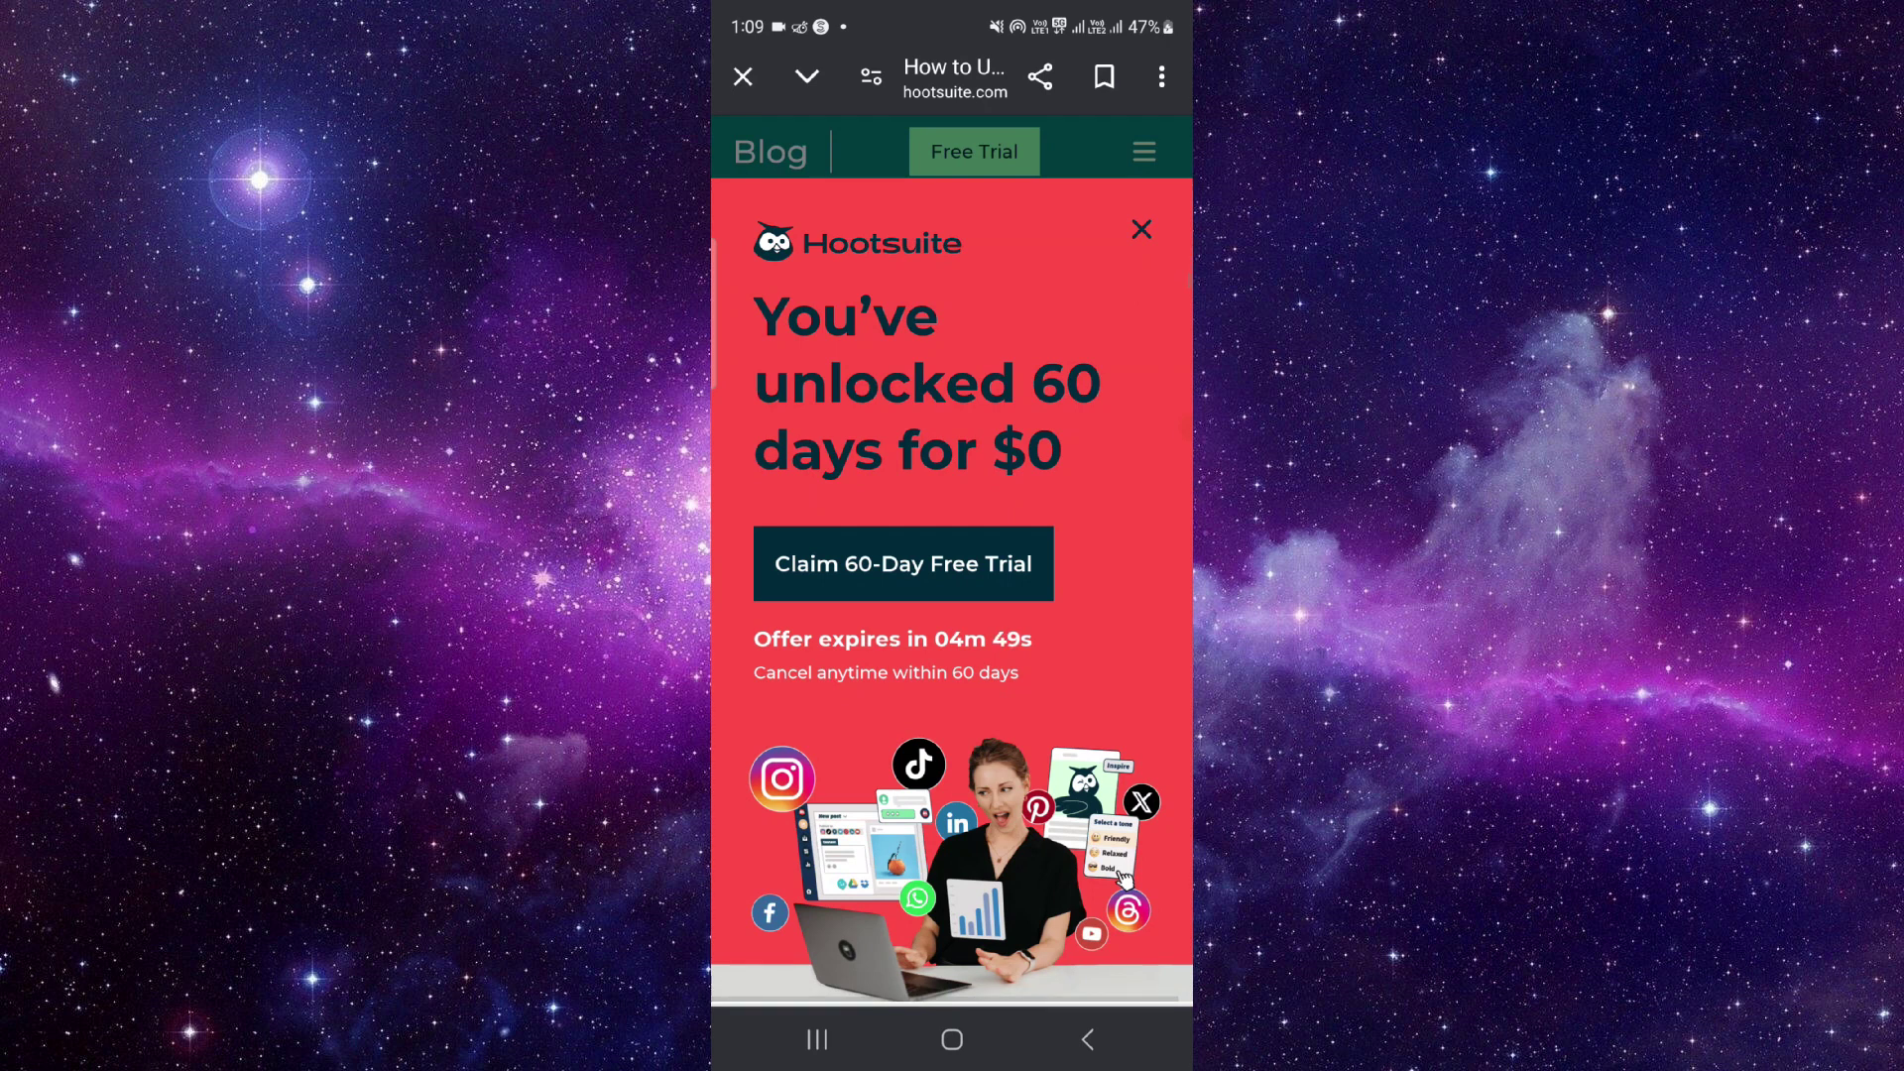
Close the Hootsuite free-trial promo overlay covering the TikTok article.
click(1140, 229)
scroll(952, 595, down, 5)
scroll(952, 596, down, 3)
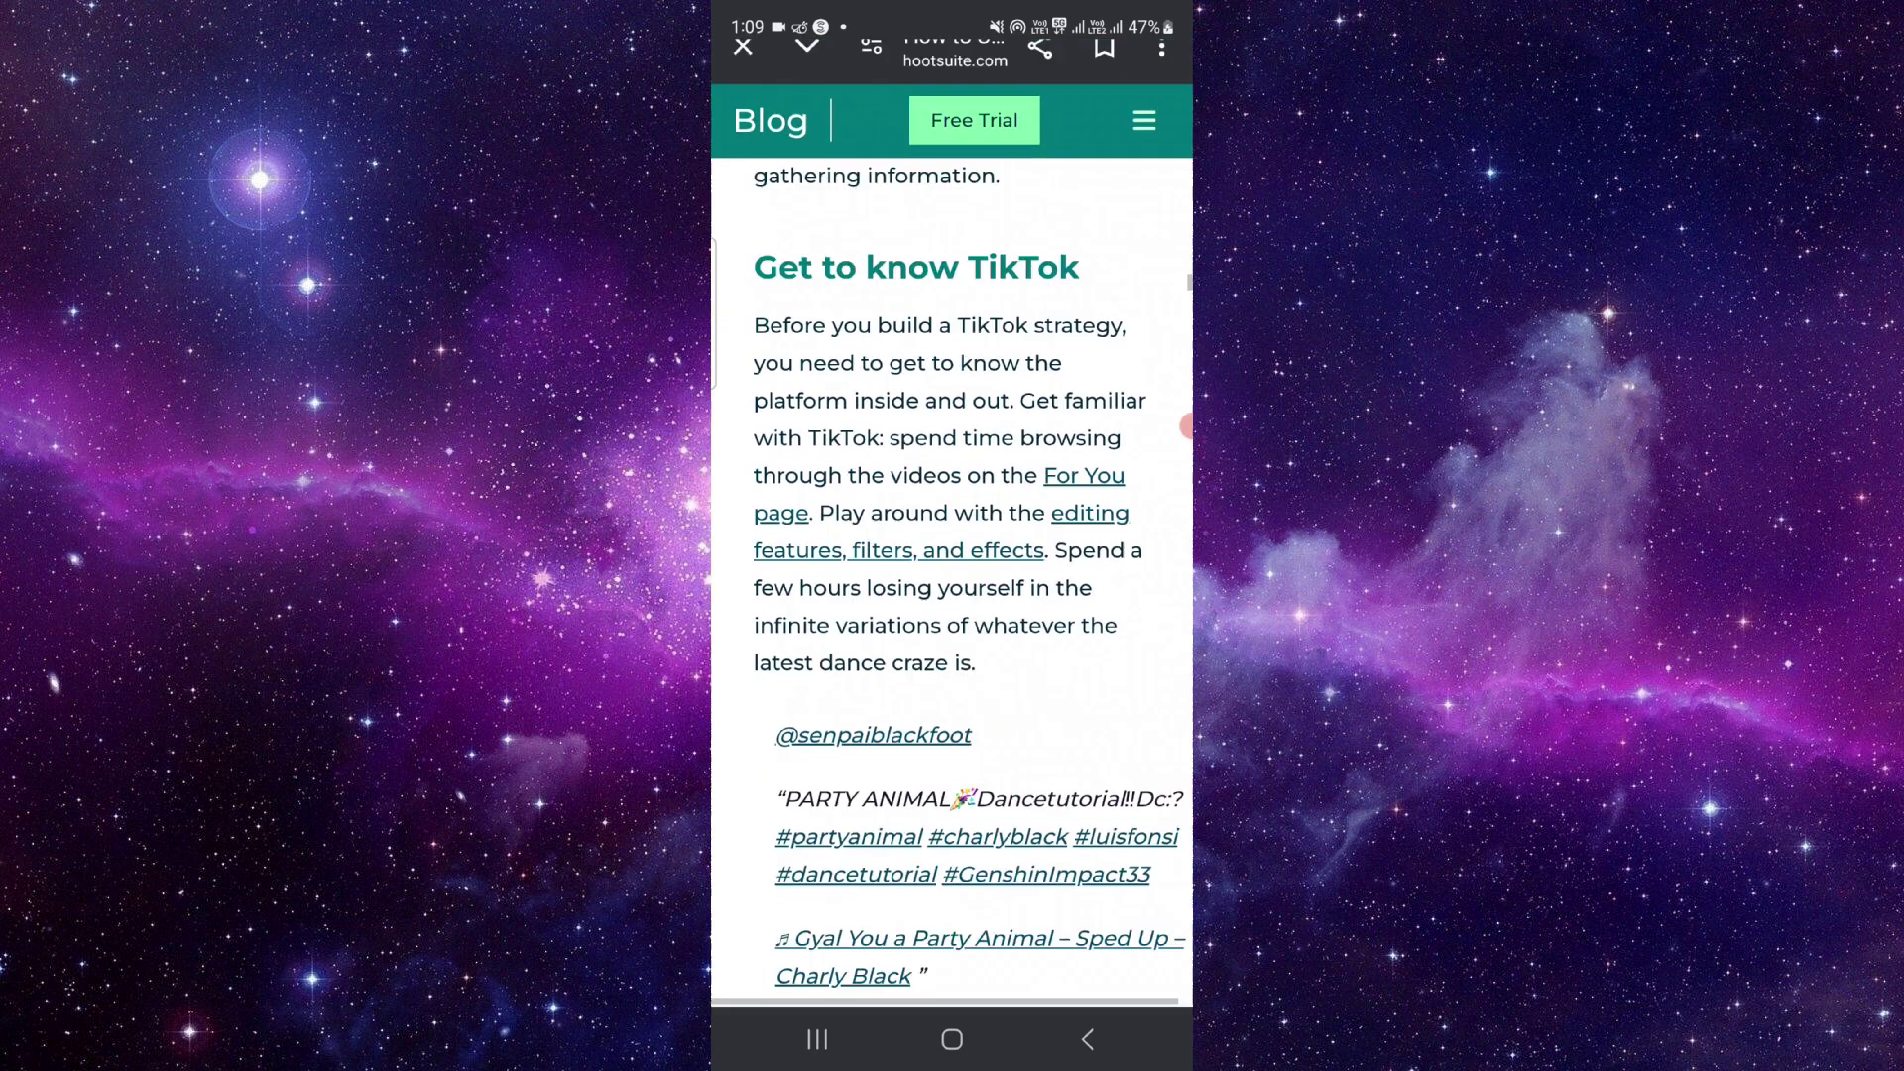
scroll(952, 595, down, 3)
scroll(953, 595, down, 2)
scroll(952, 595, down, 4)
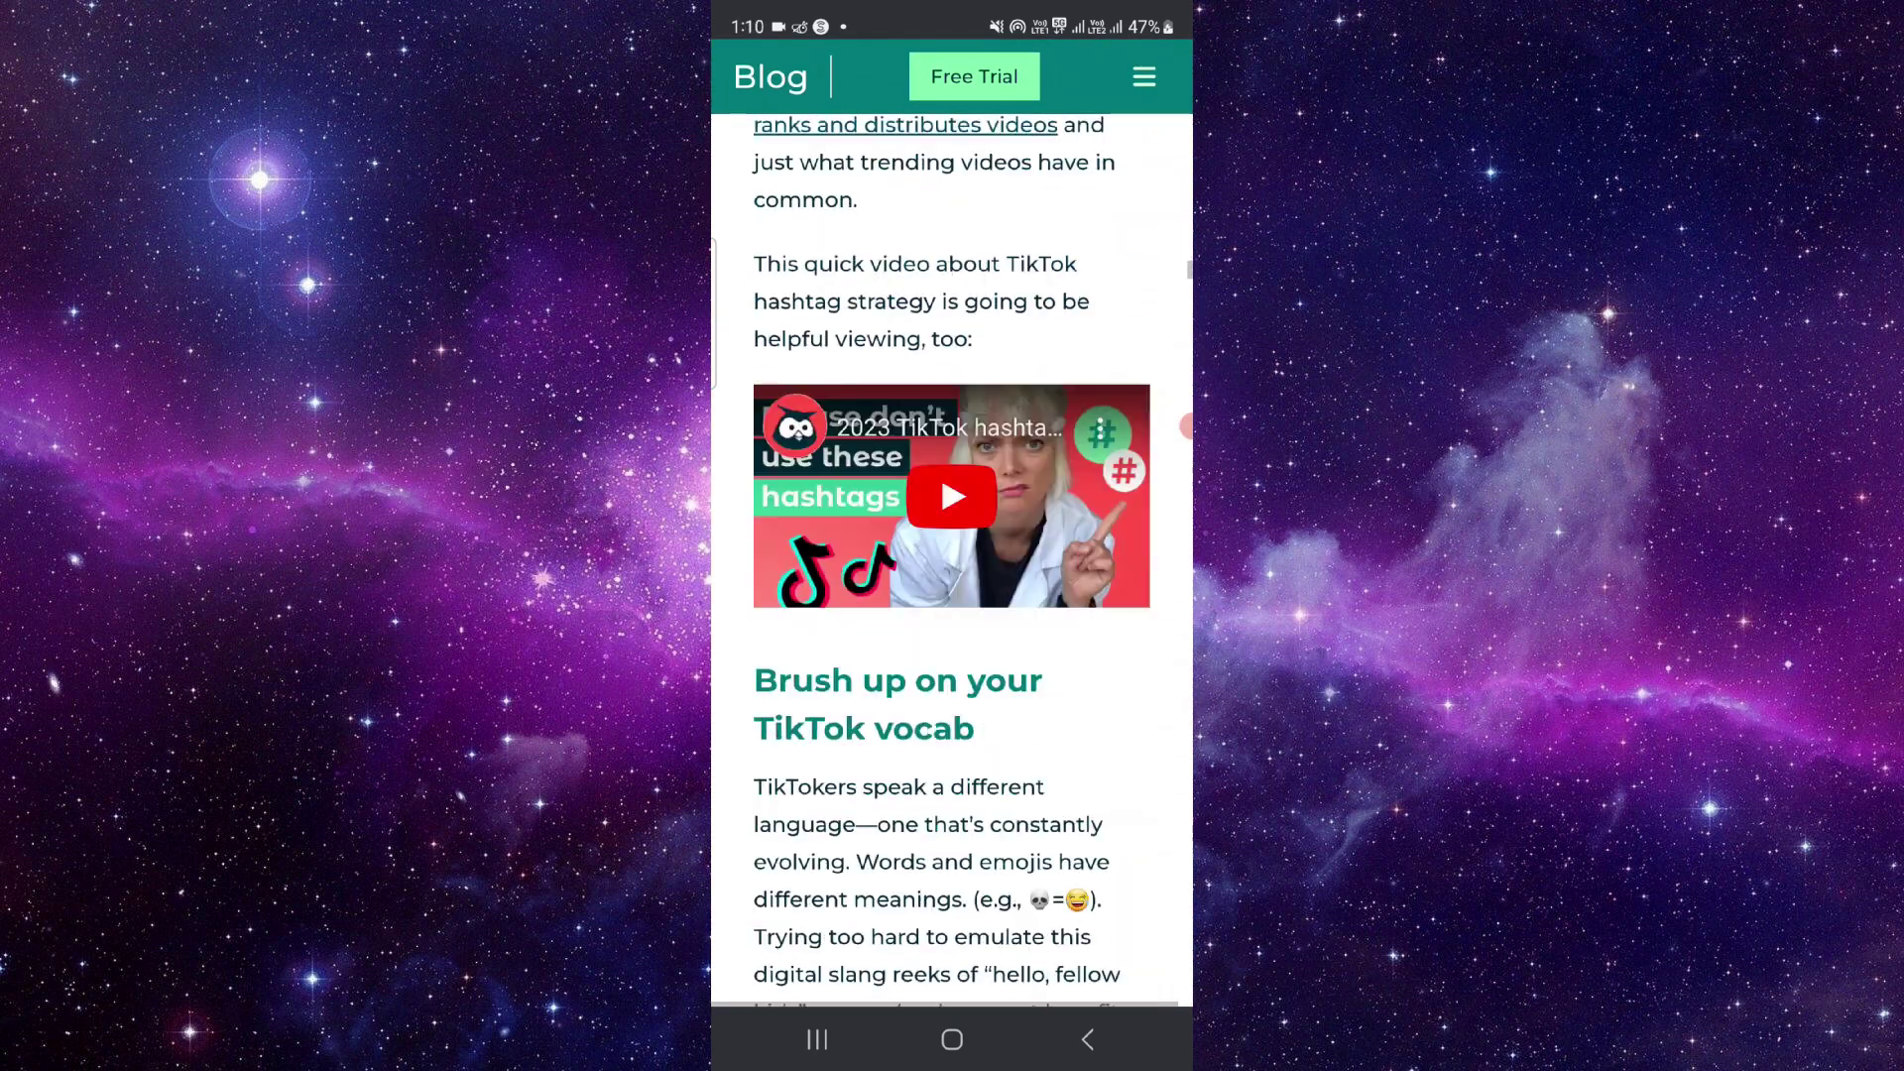
scroll(953, 595, up, 4)
scroll(953, 595, down, 4)
scroll(952, 596, down, 1)
scroll(953, 595, down, 5)
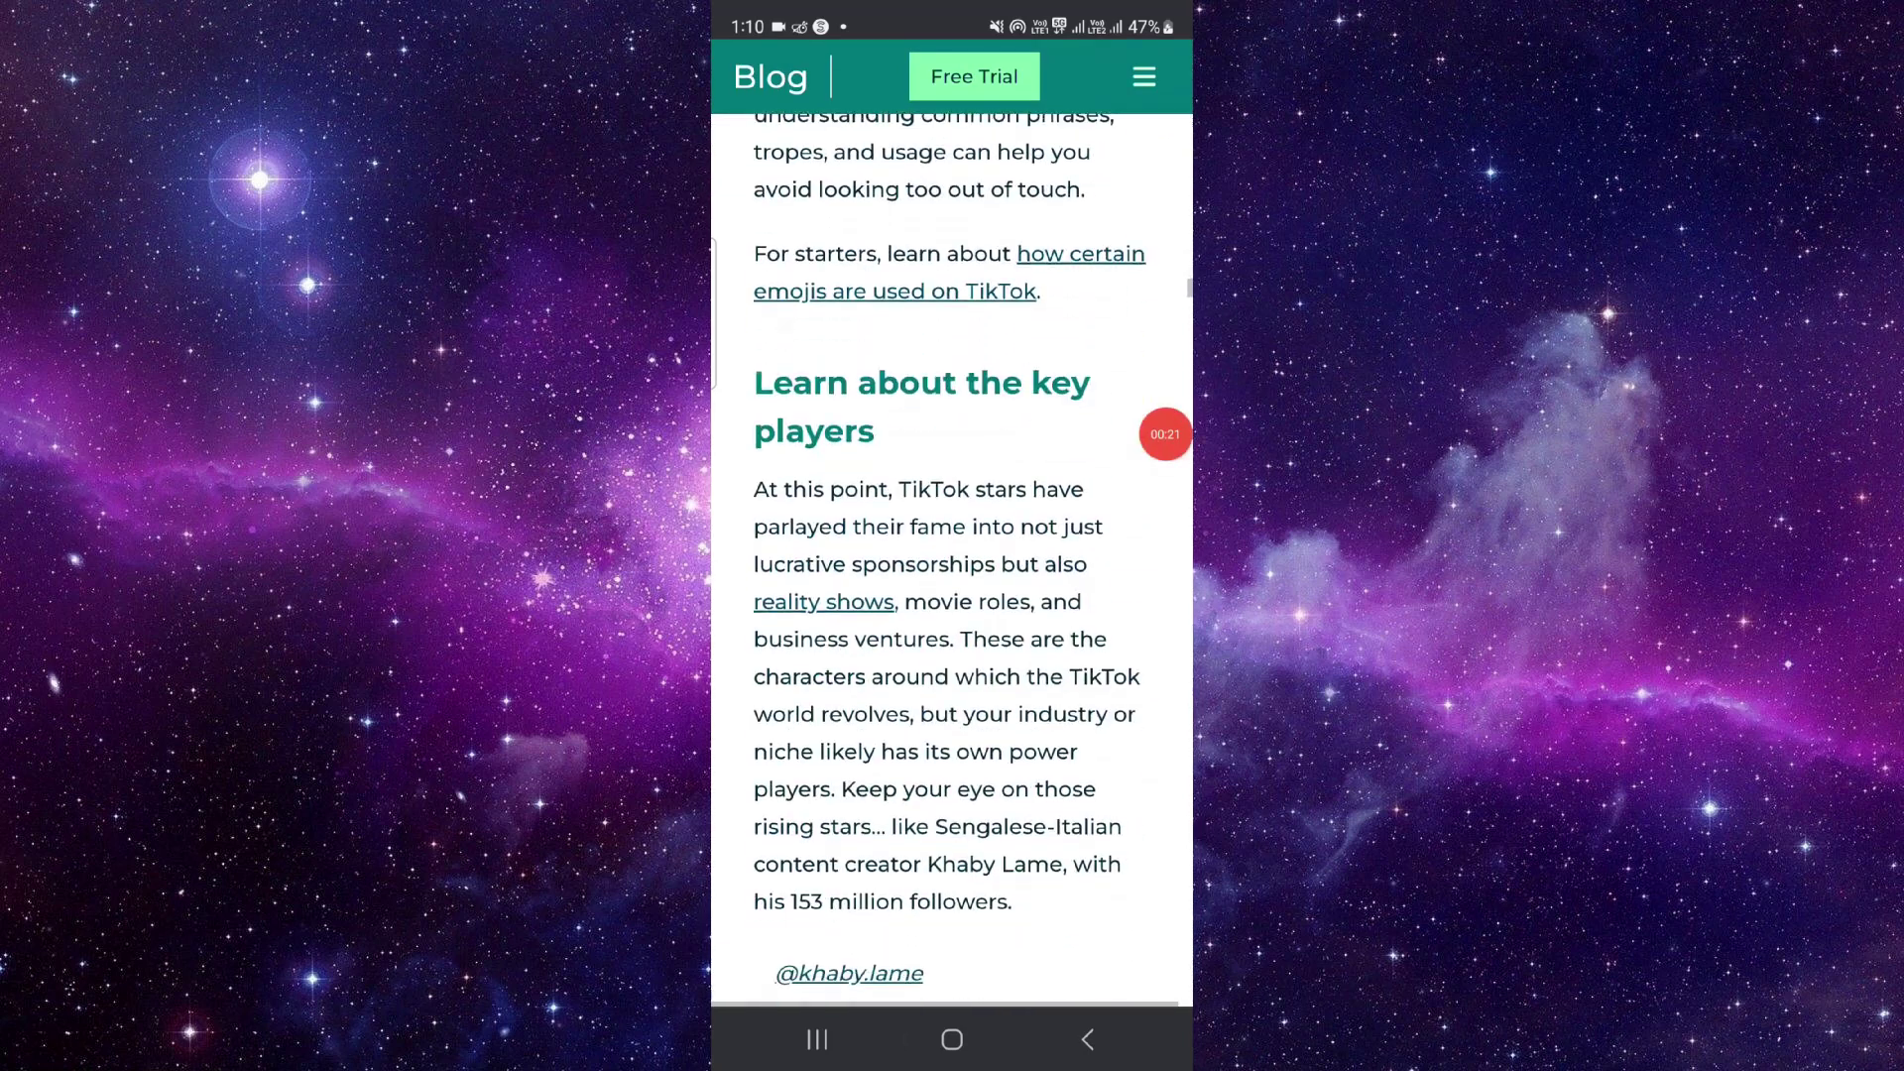
scroll(953, 595, down, 1)
scroll(952, 595, down, 3)
scroll(953, 596, down, 1)
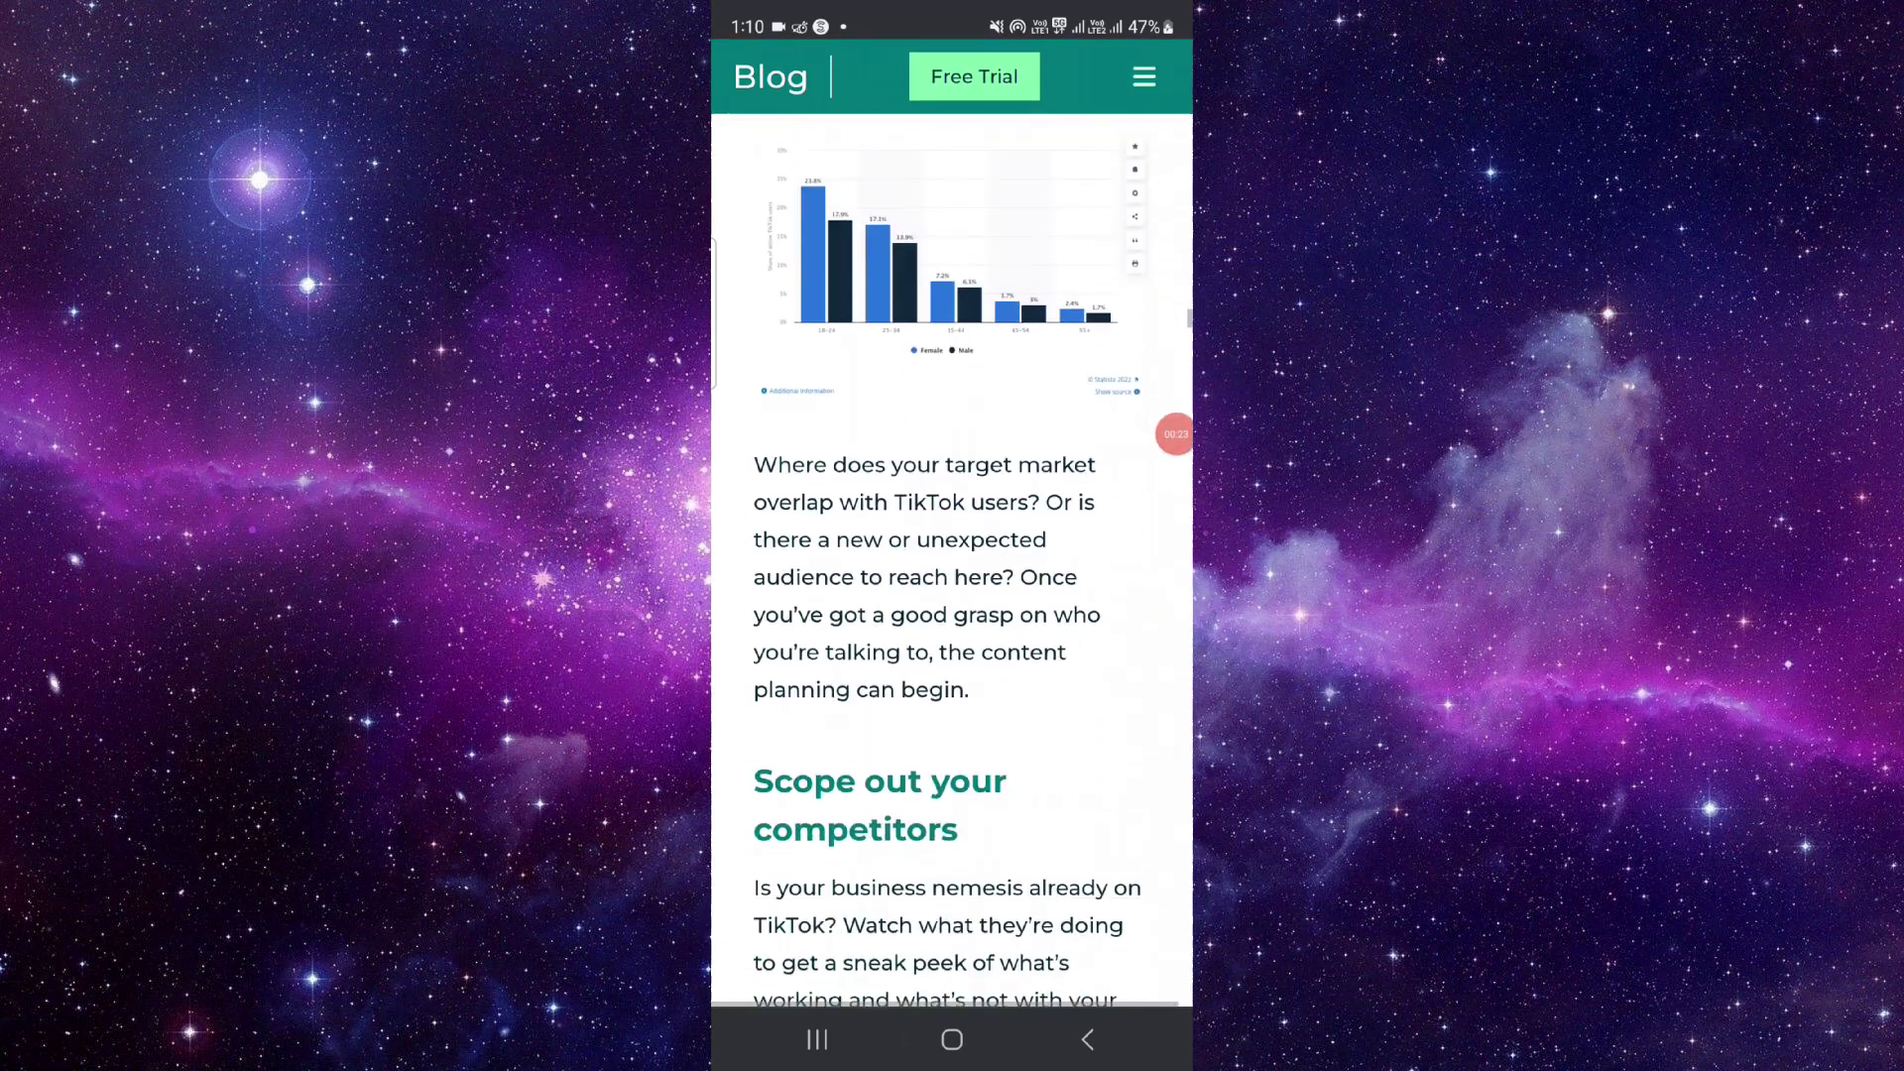
scroll(953, 596, down, 5)
scroll(953, 596, down, 4)
scroll(953, 595, down, 3)
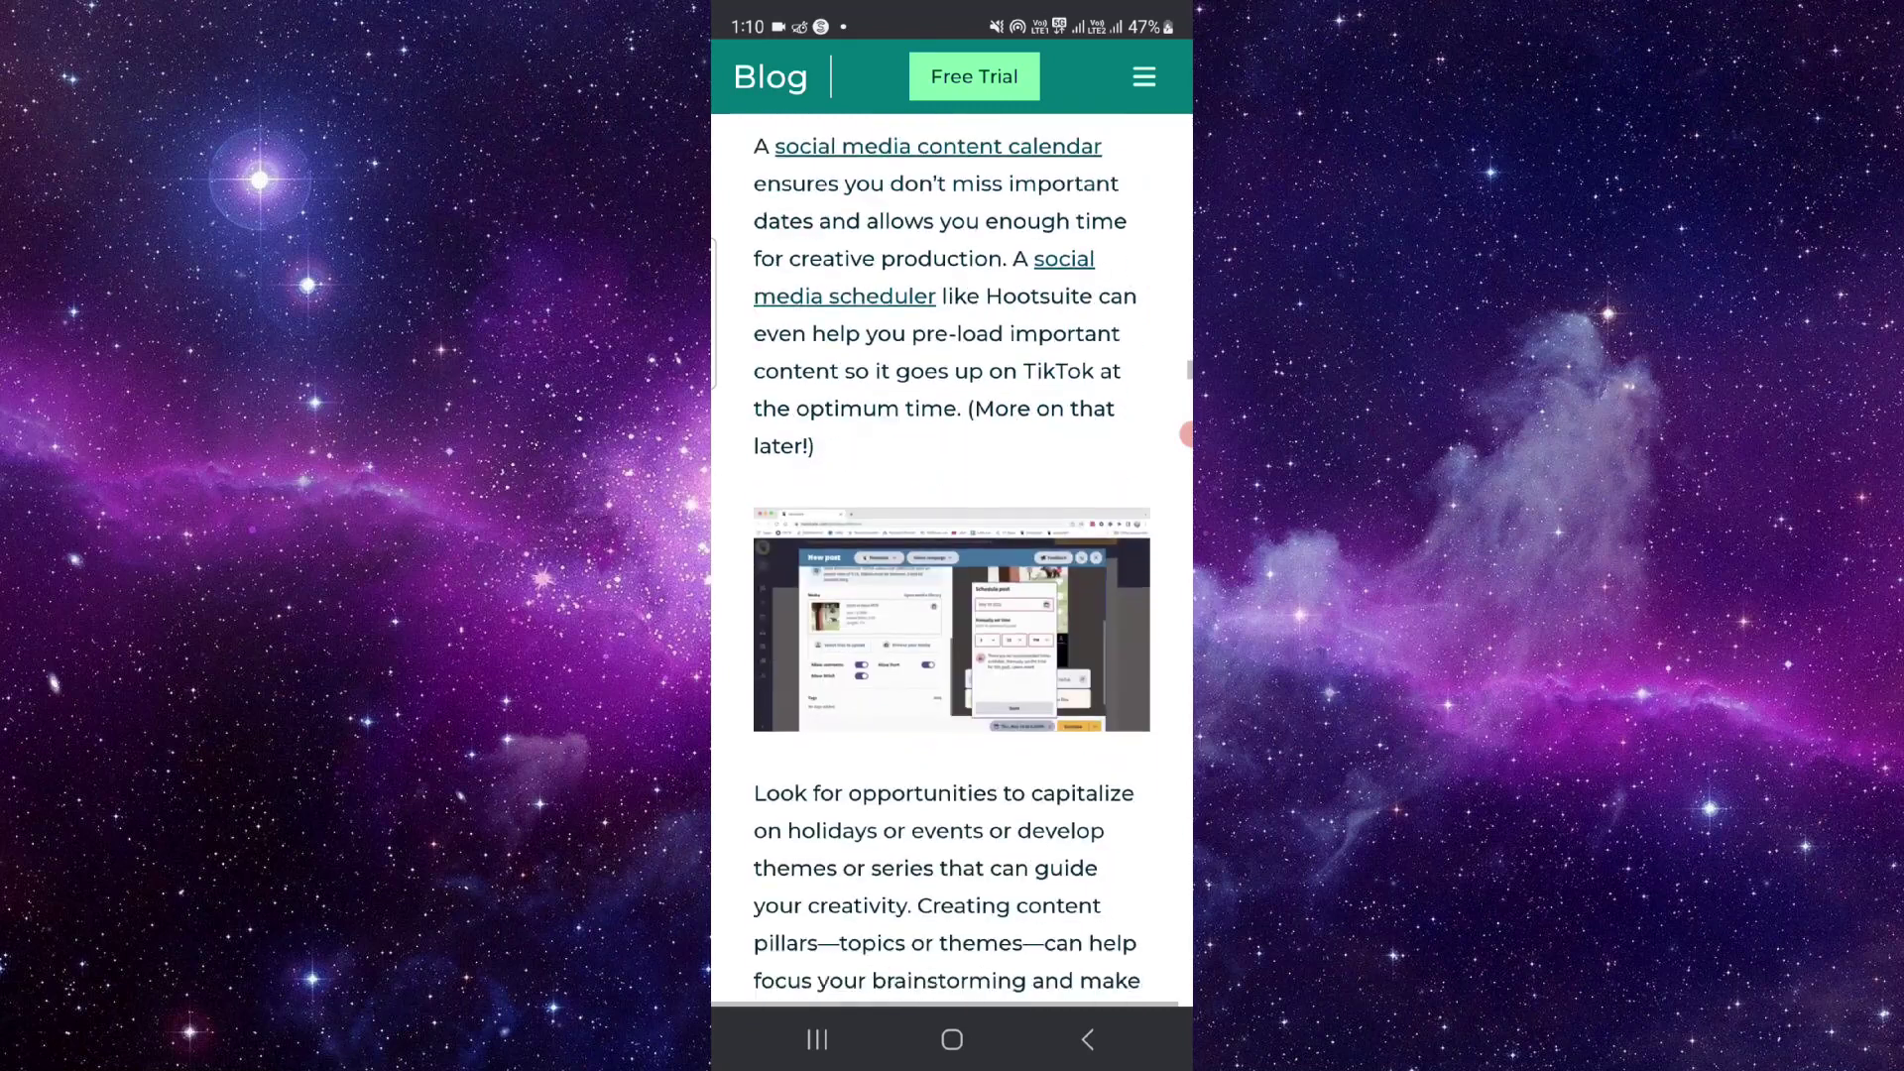
scroll(952, 596, down, 1)
scroll(953, 595, up, 2)
scroll(953, 595, down, 5)
scroll(952, 595, down, 4)
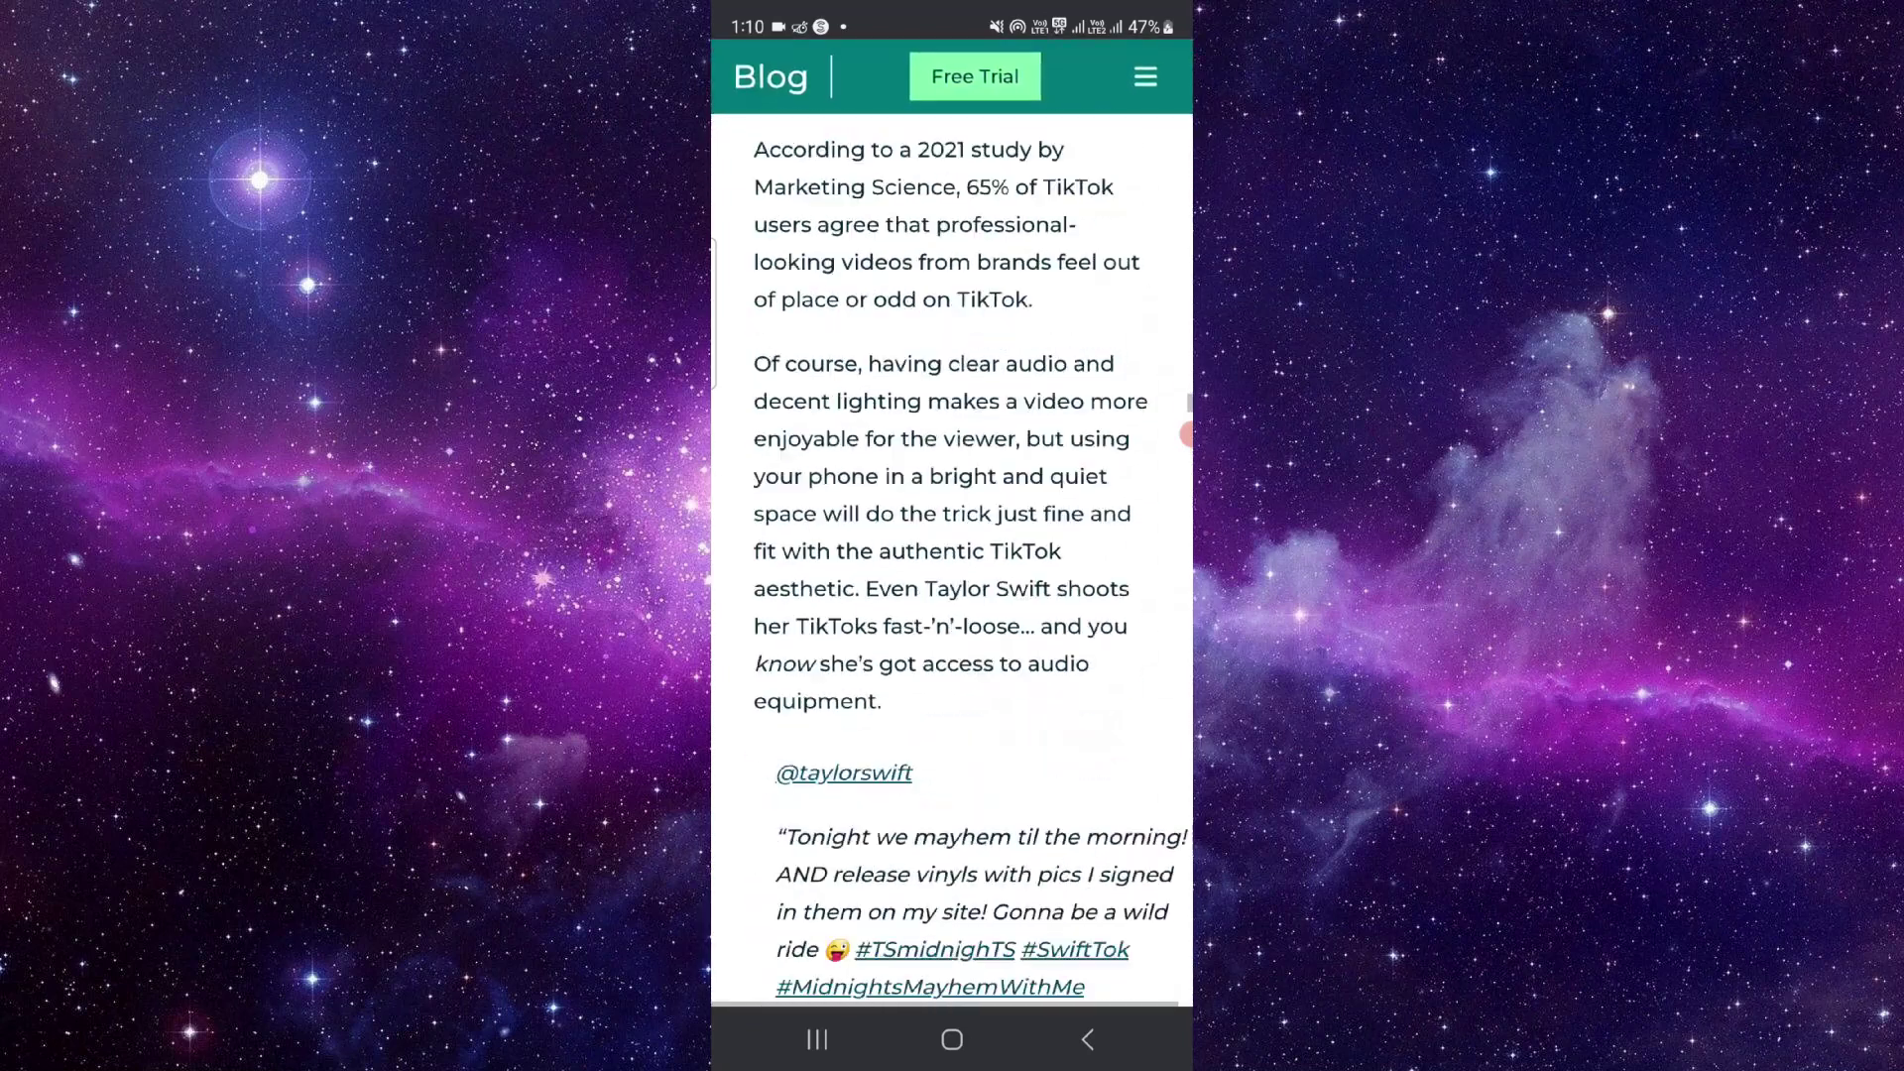
scroll(952, 595, down, 4)
scroll(953, 595, up, 1)
scroll(953, 595, down, 1)
scroll(952, 595, down, 4)
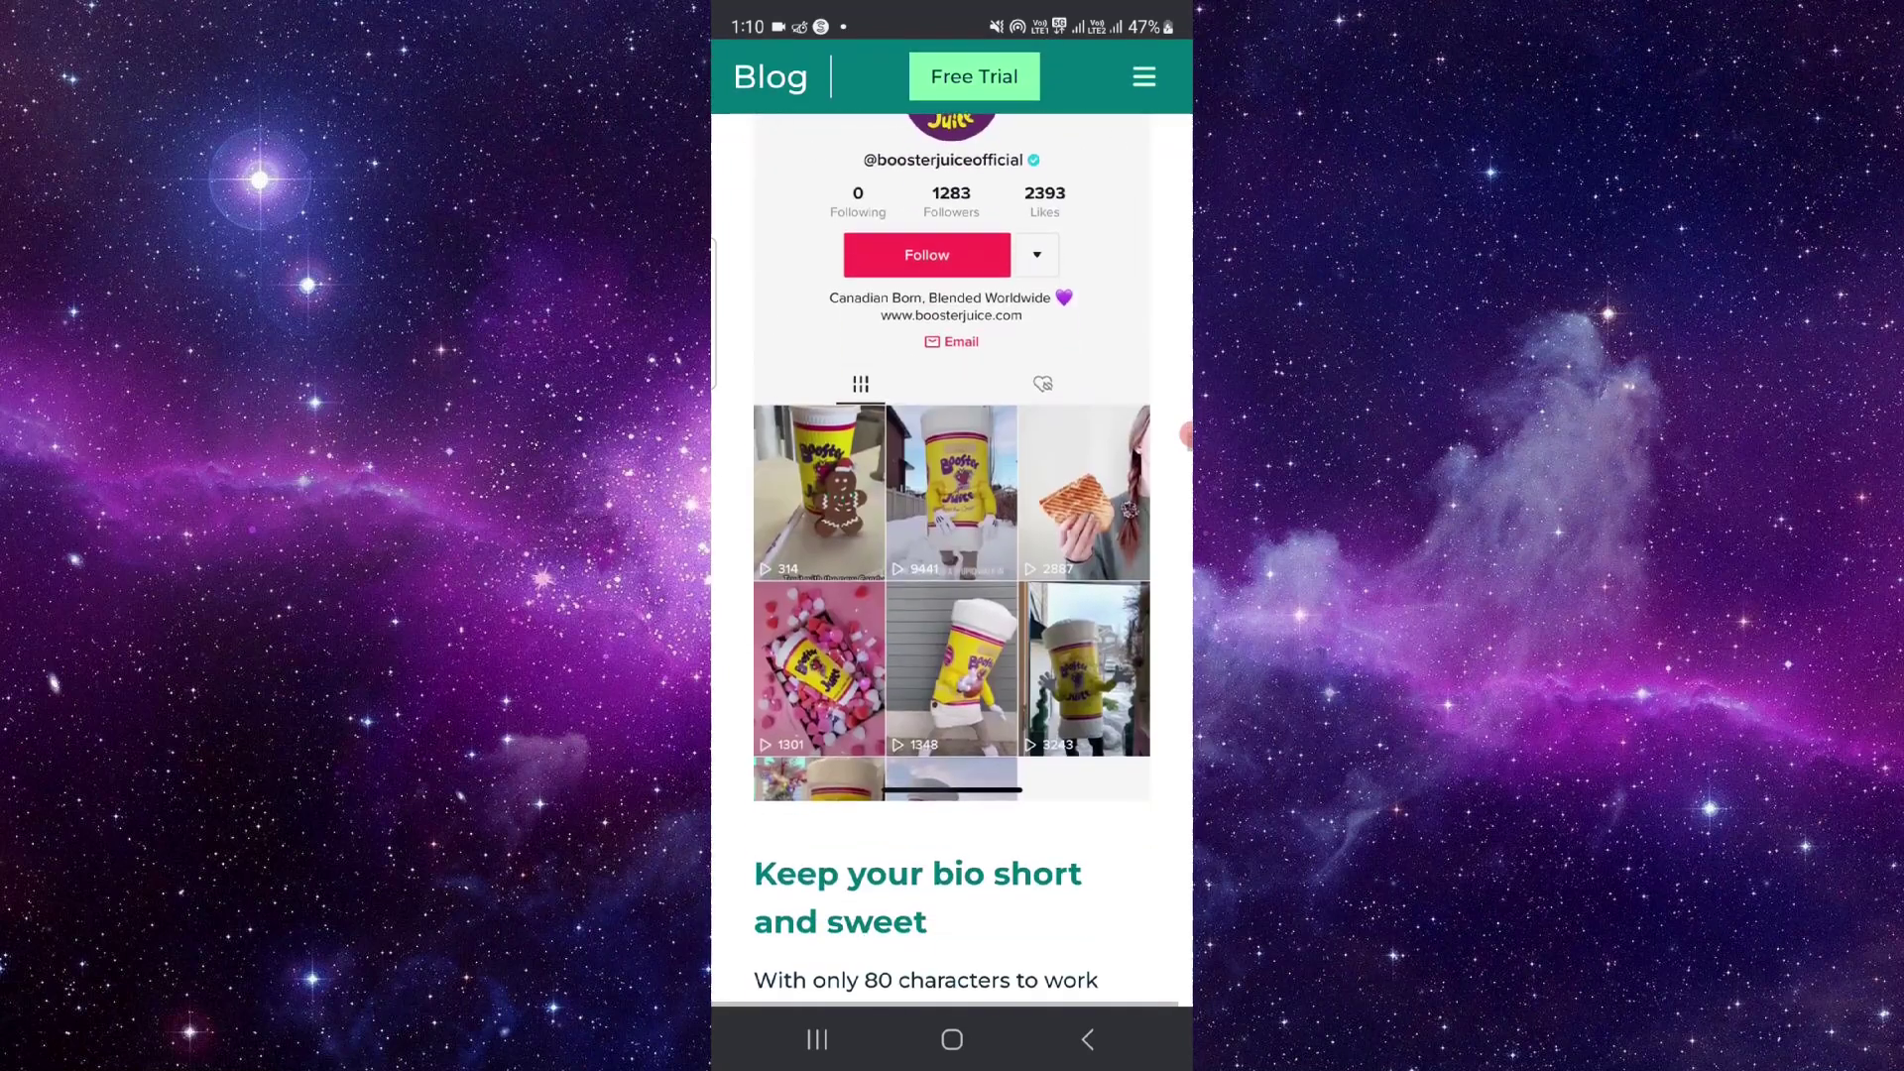
scroll(952, 596, up, 1)
scroll(952, 595, down, 3)
scroll(952, 595, down, 5)
scroll(952, 596, down, 1)
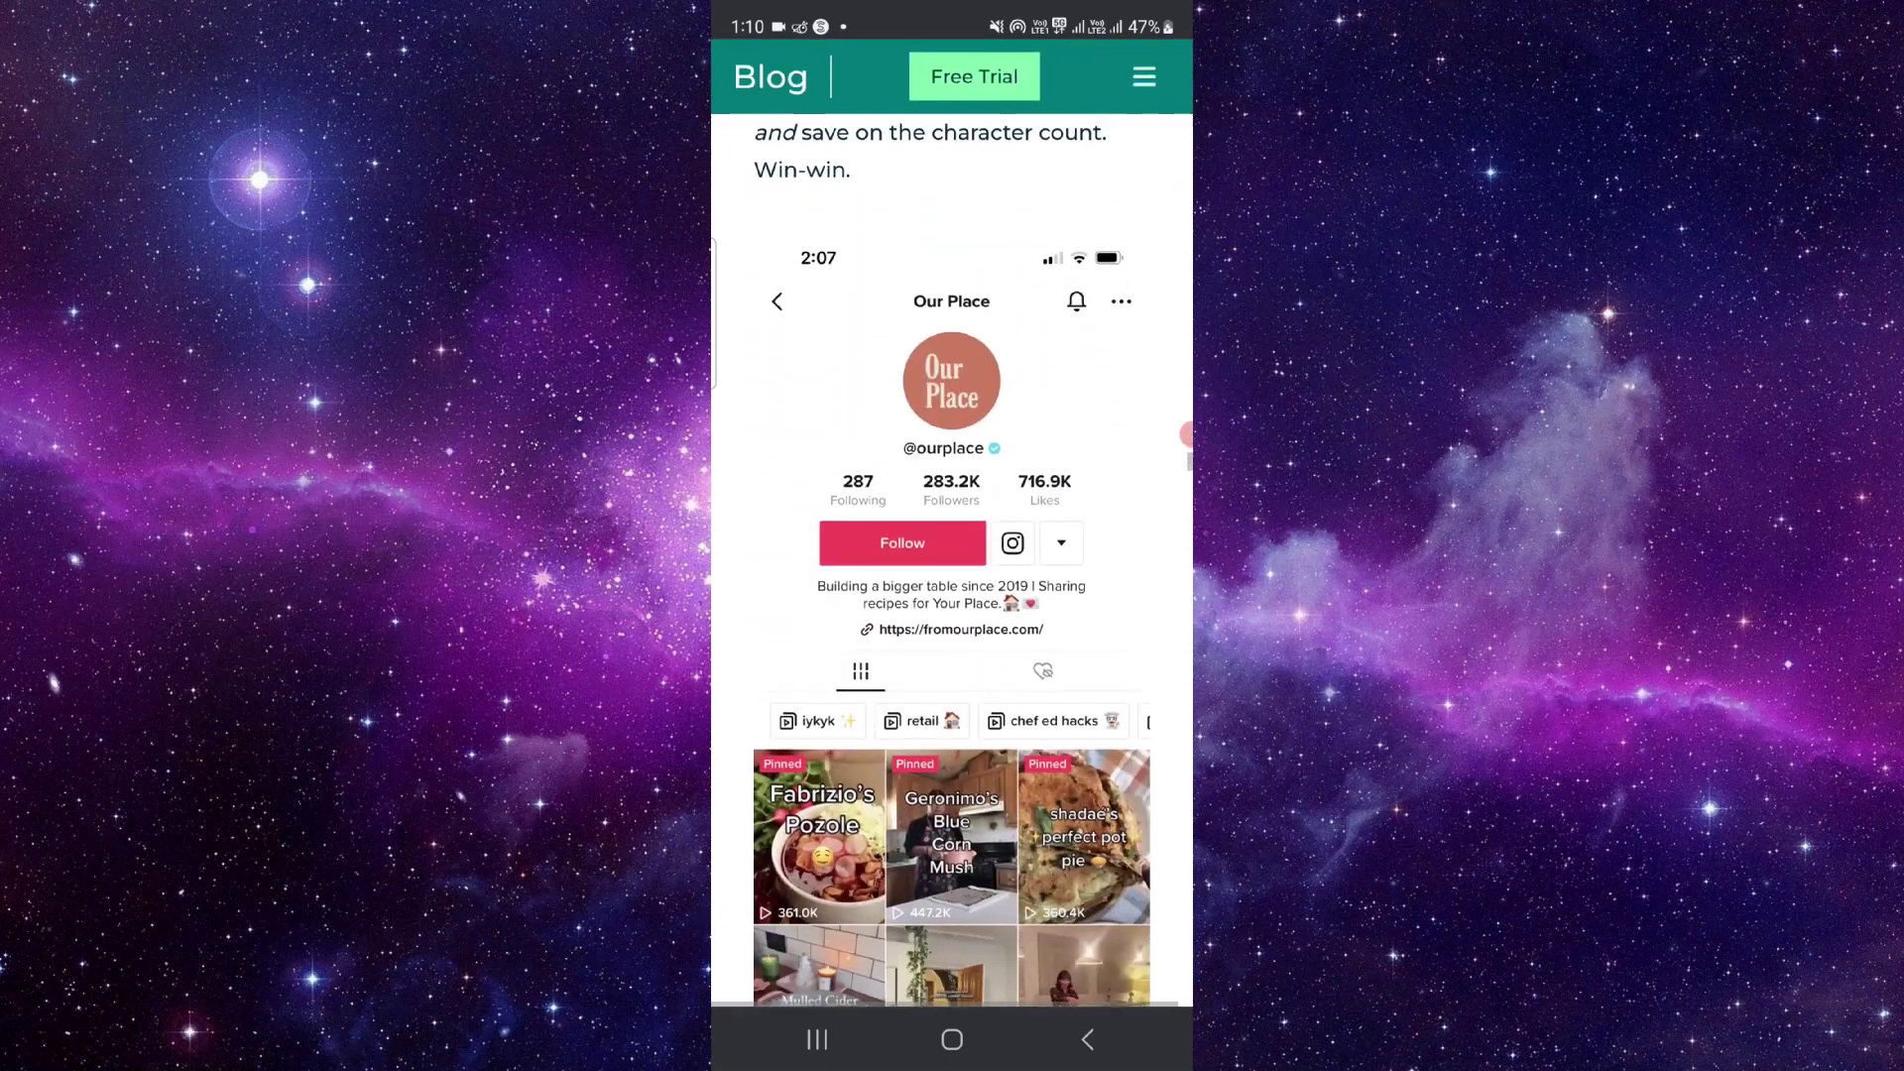
scroll(953, 596, down, 5)
scroll(952, 596, down, 2)
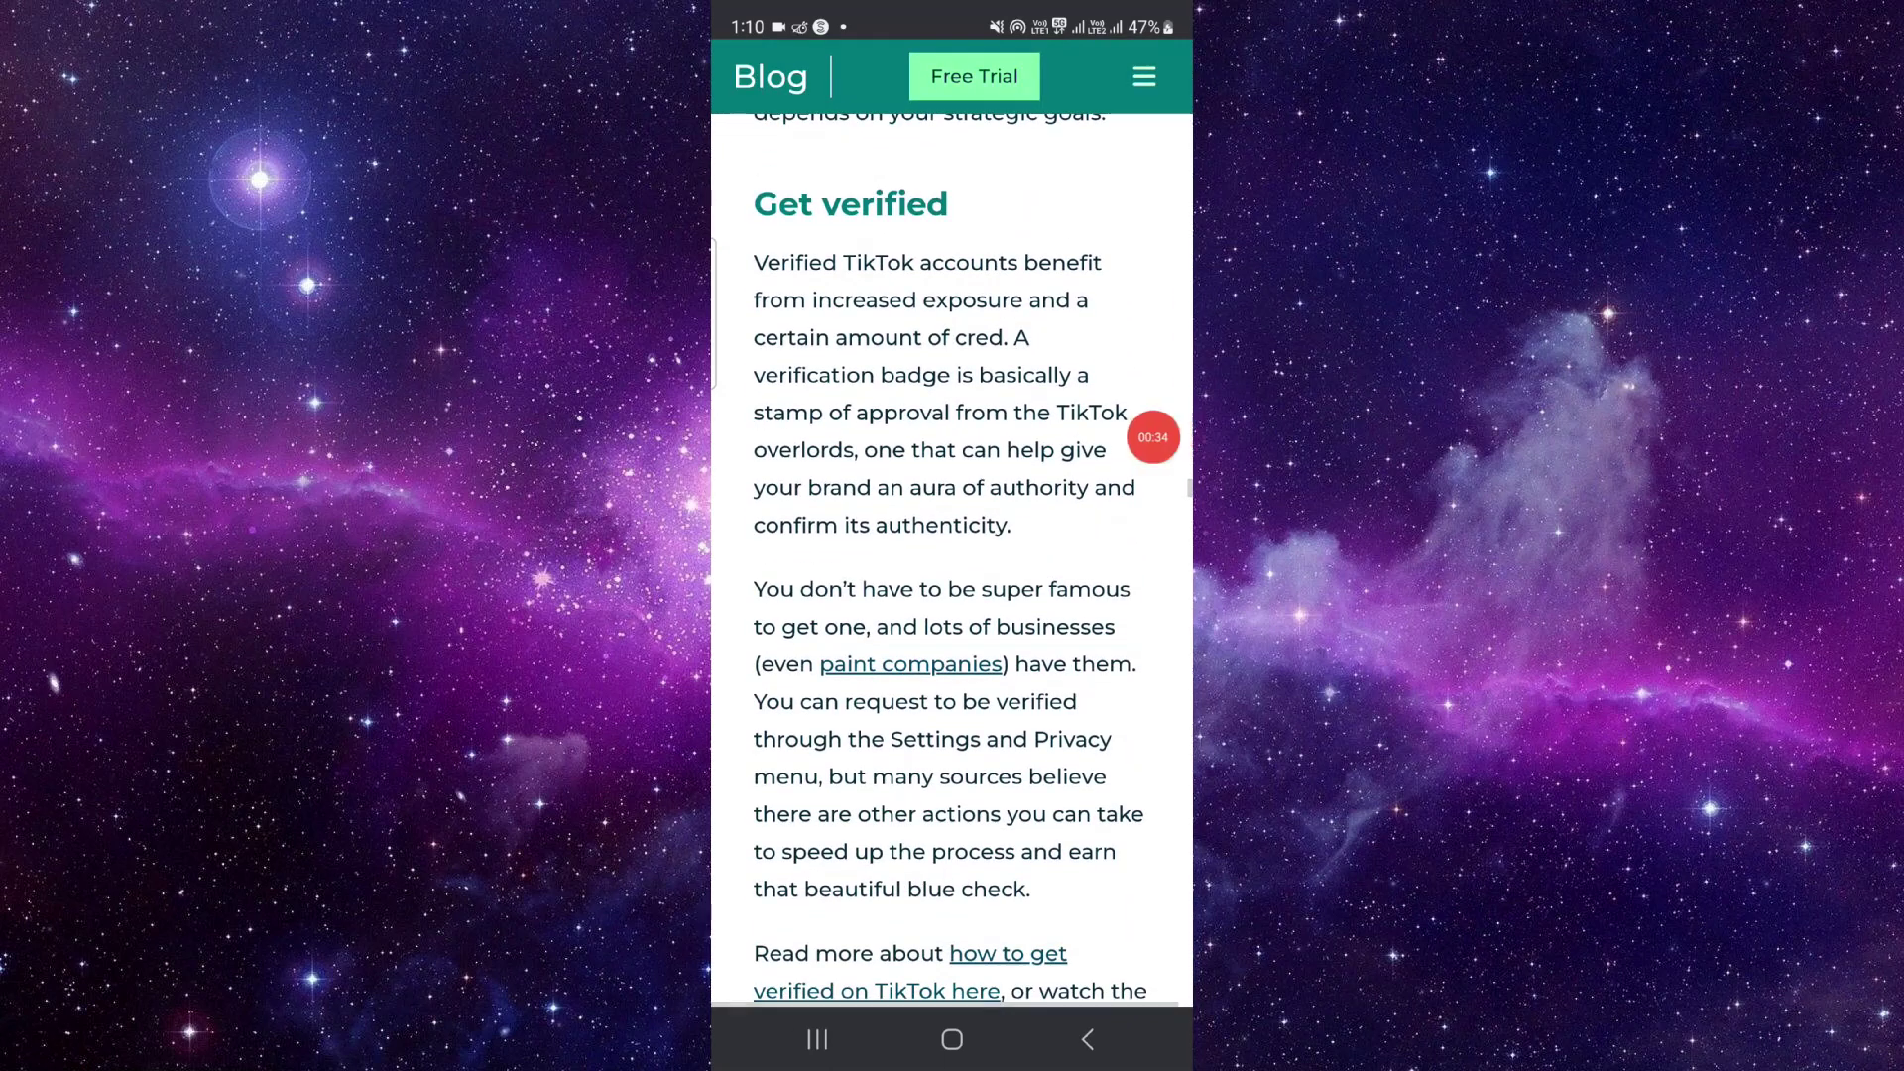
scroll(952, 595, up, 1)
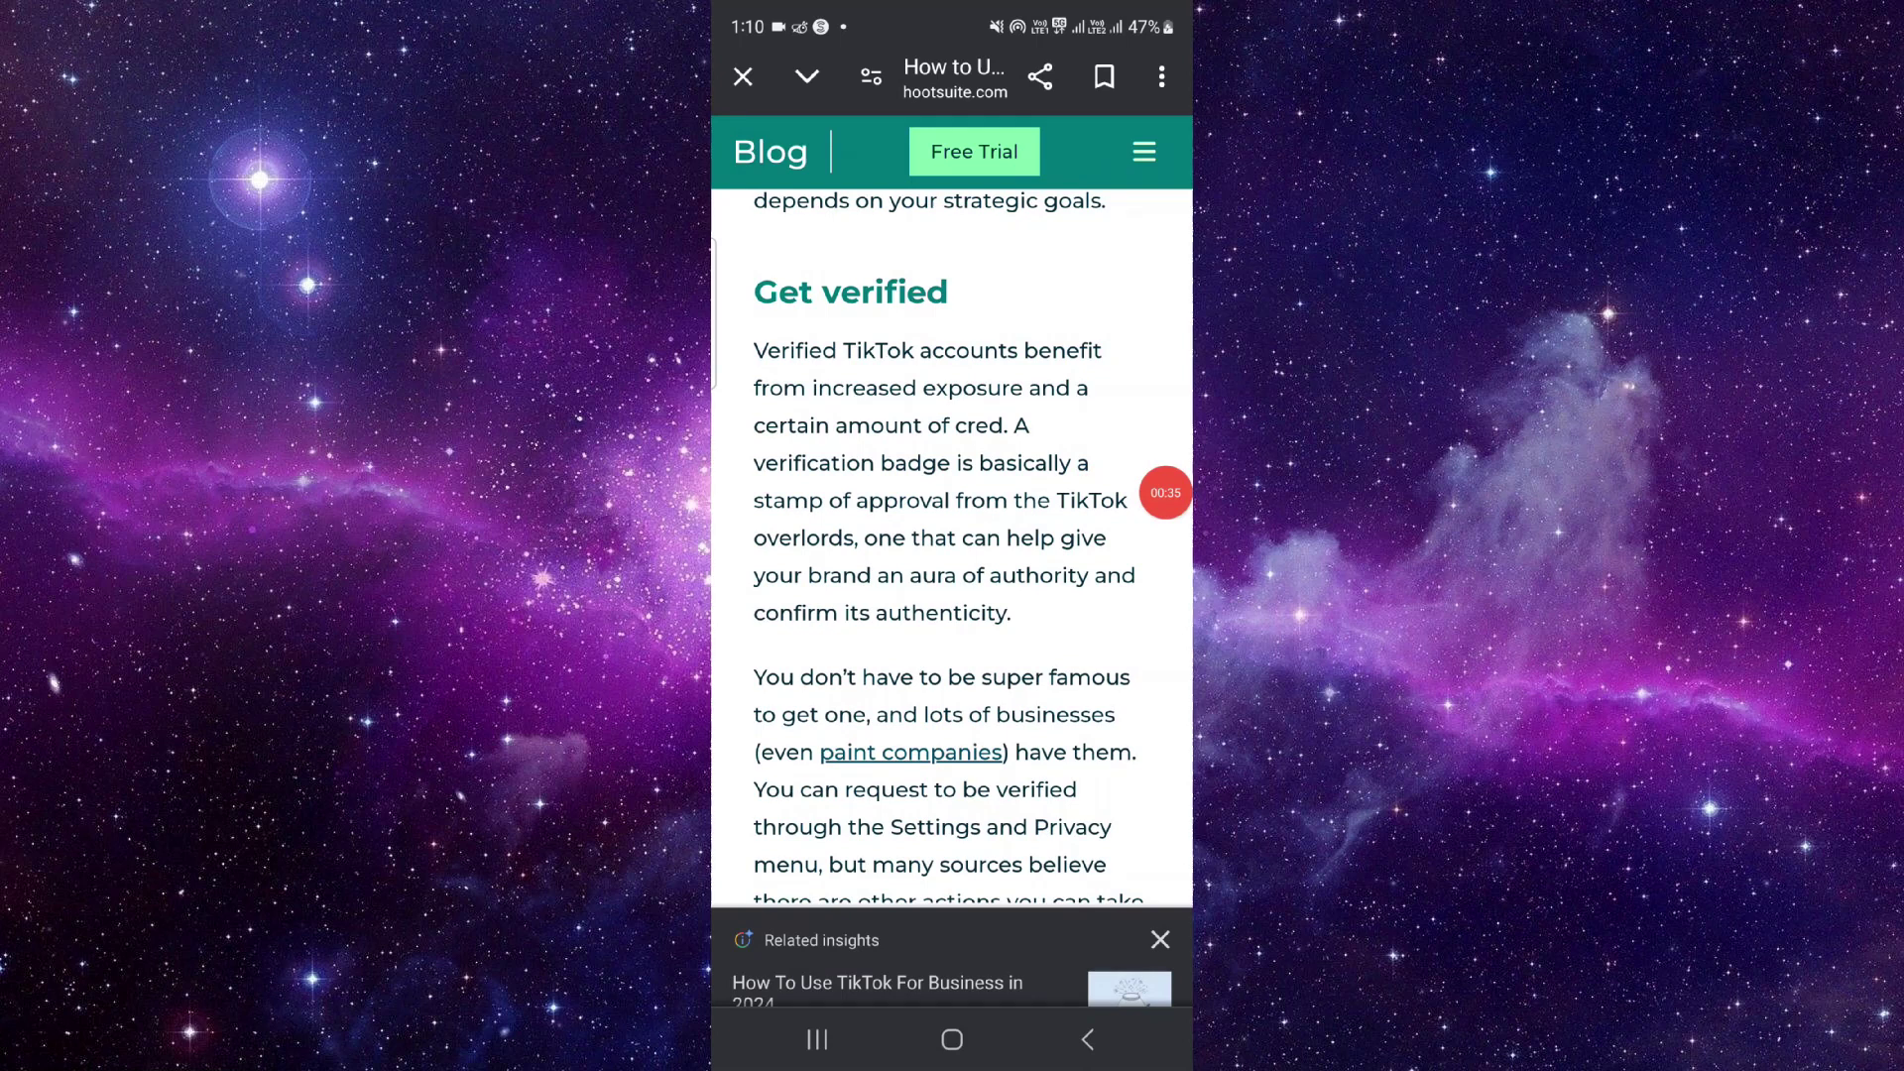
scroll(953, 595, down, 3)
scroll(953, 595, down, 4)
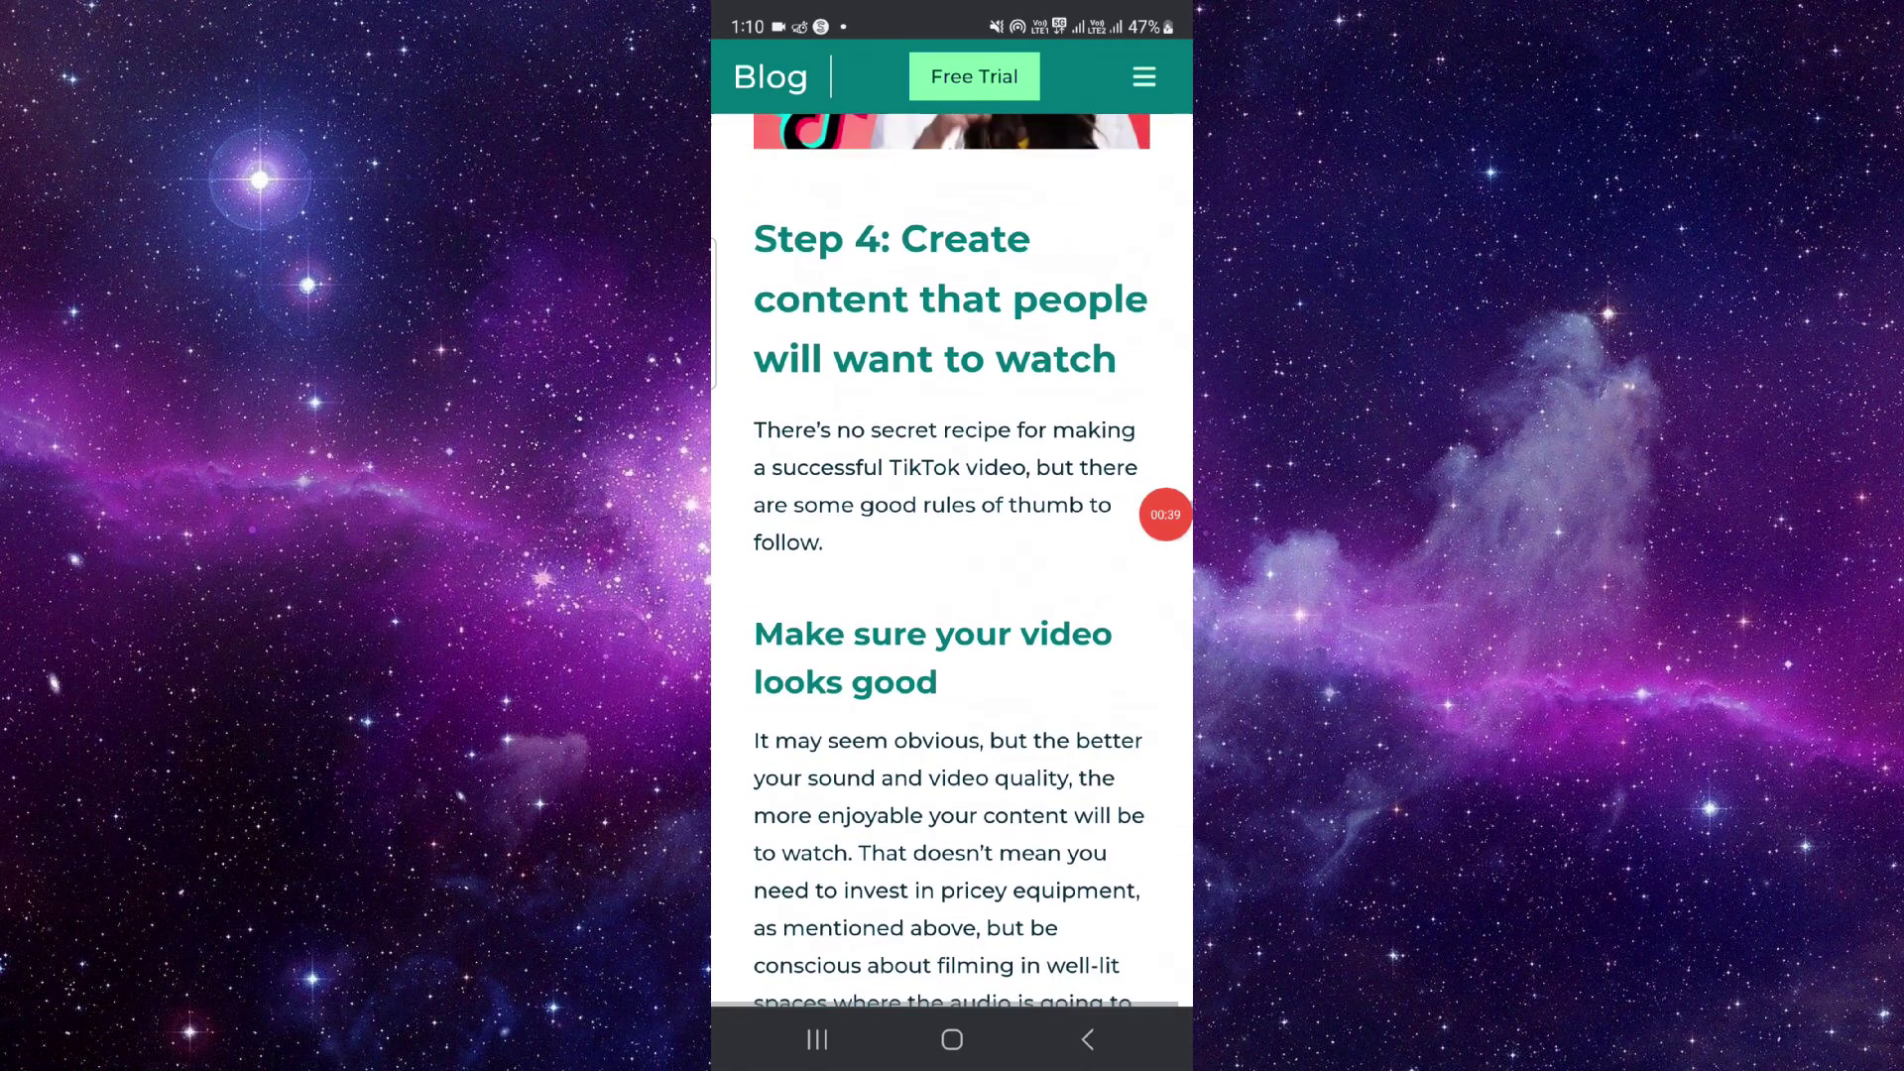
scroll(952, 596, down, 3)
scroll(952, 595, down, 5)
scroll(952, 595, down, 5)
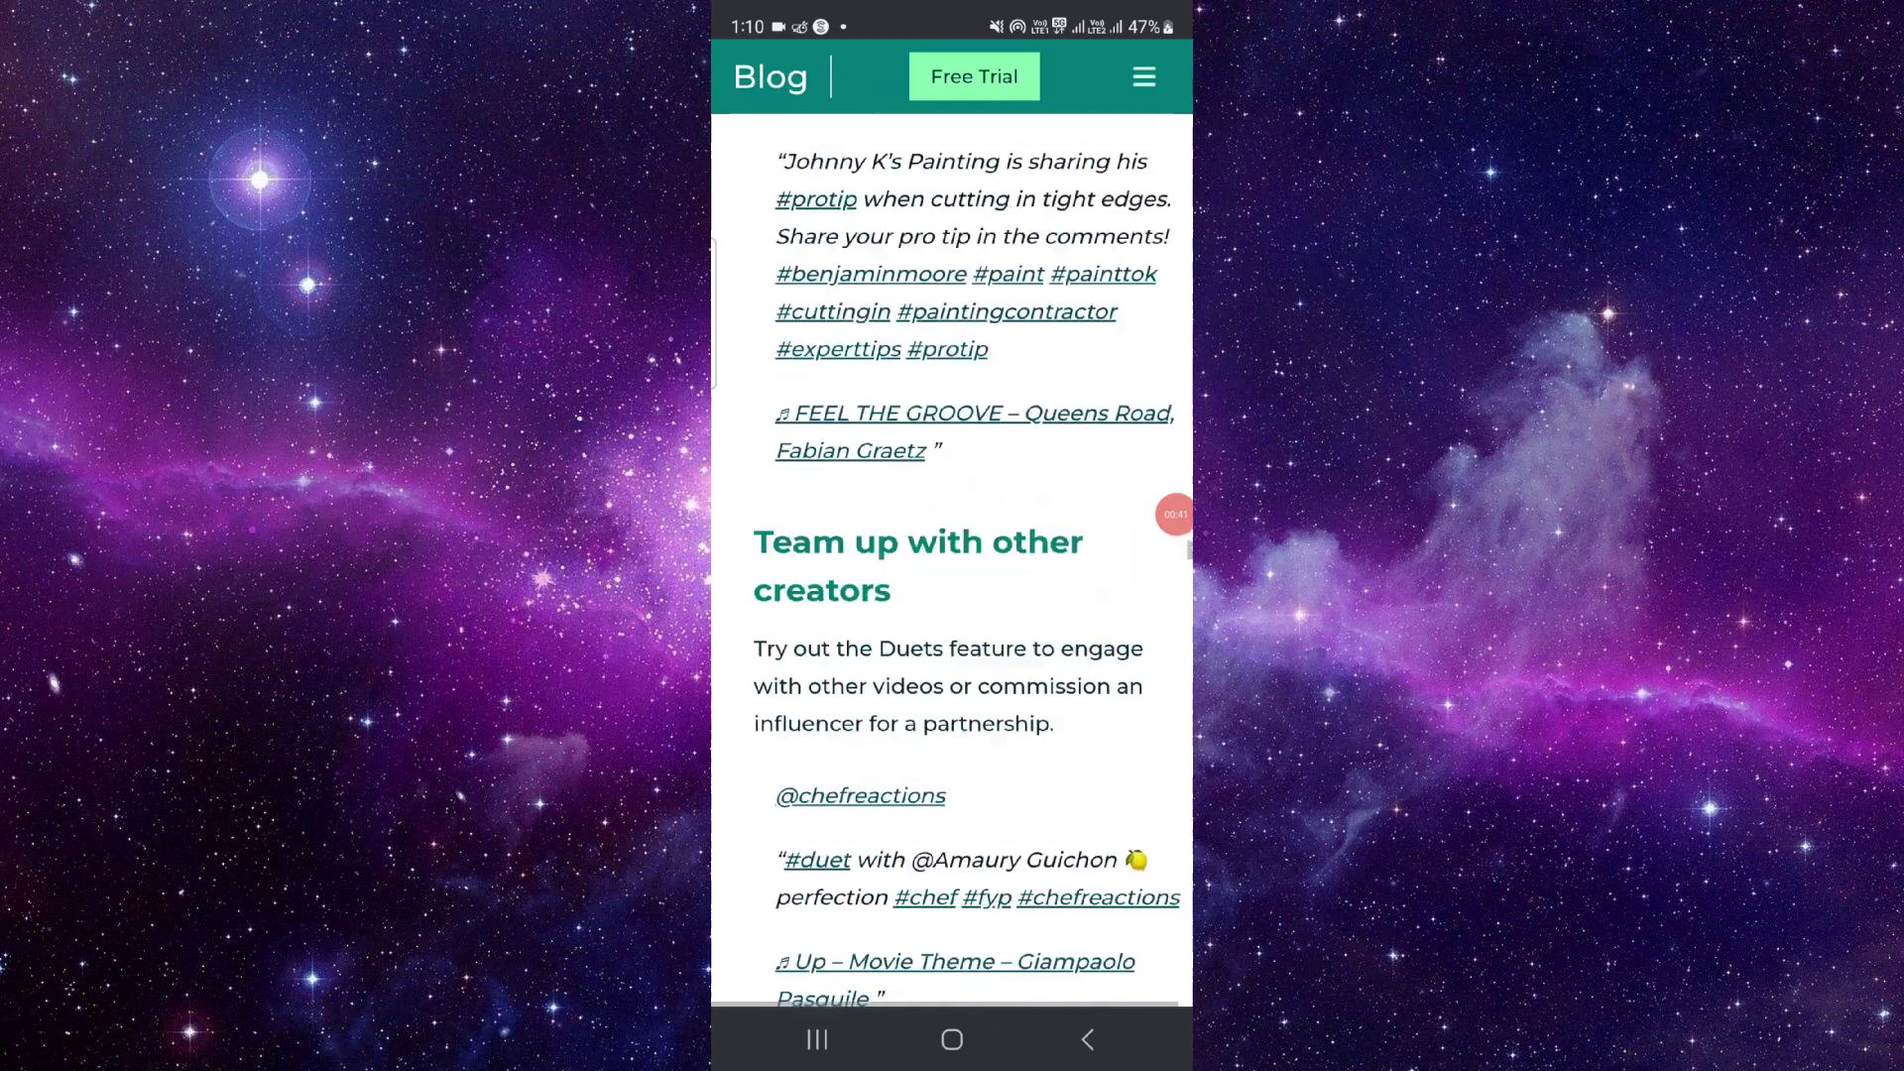
scroll(952, 595, up, 5)
scroll(953, 535, up, 2)
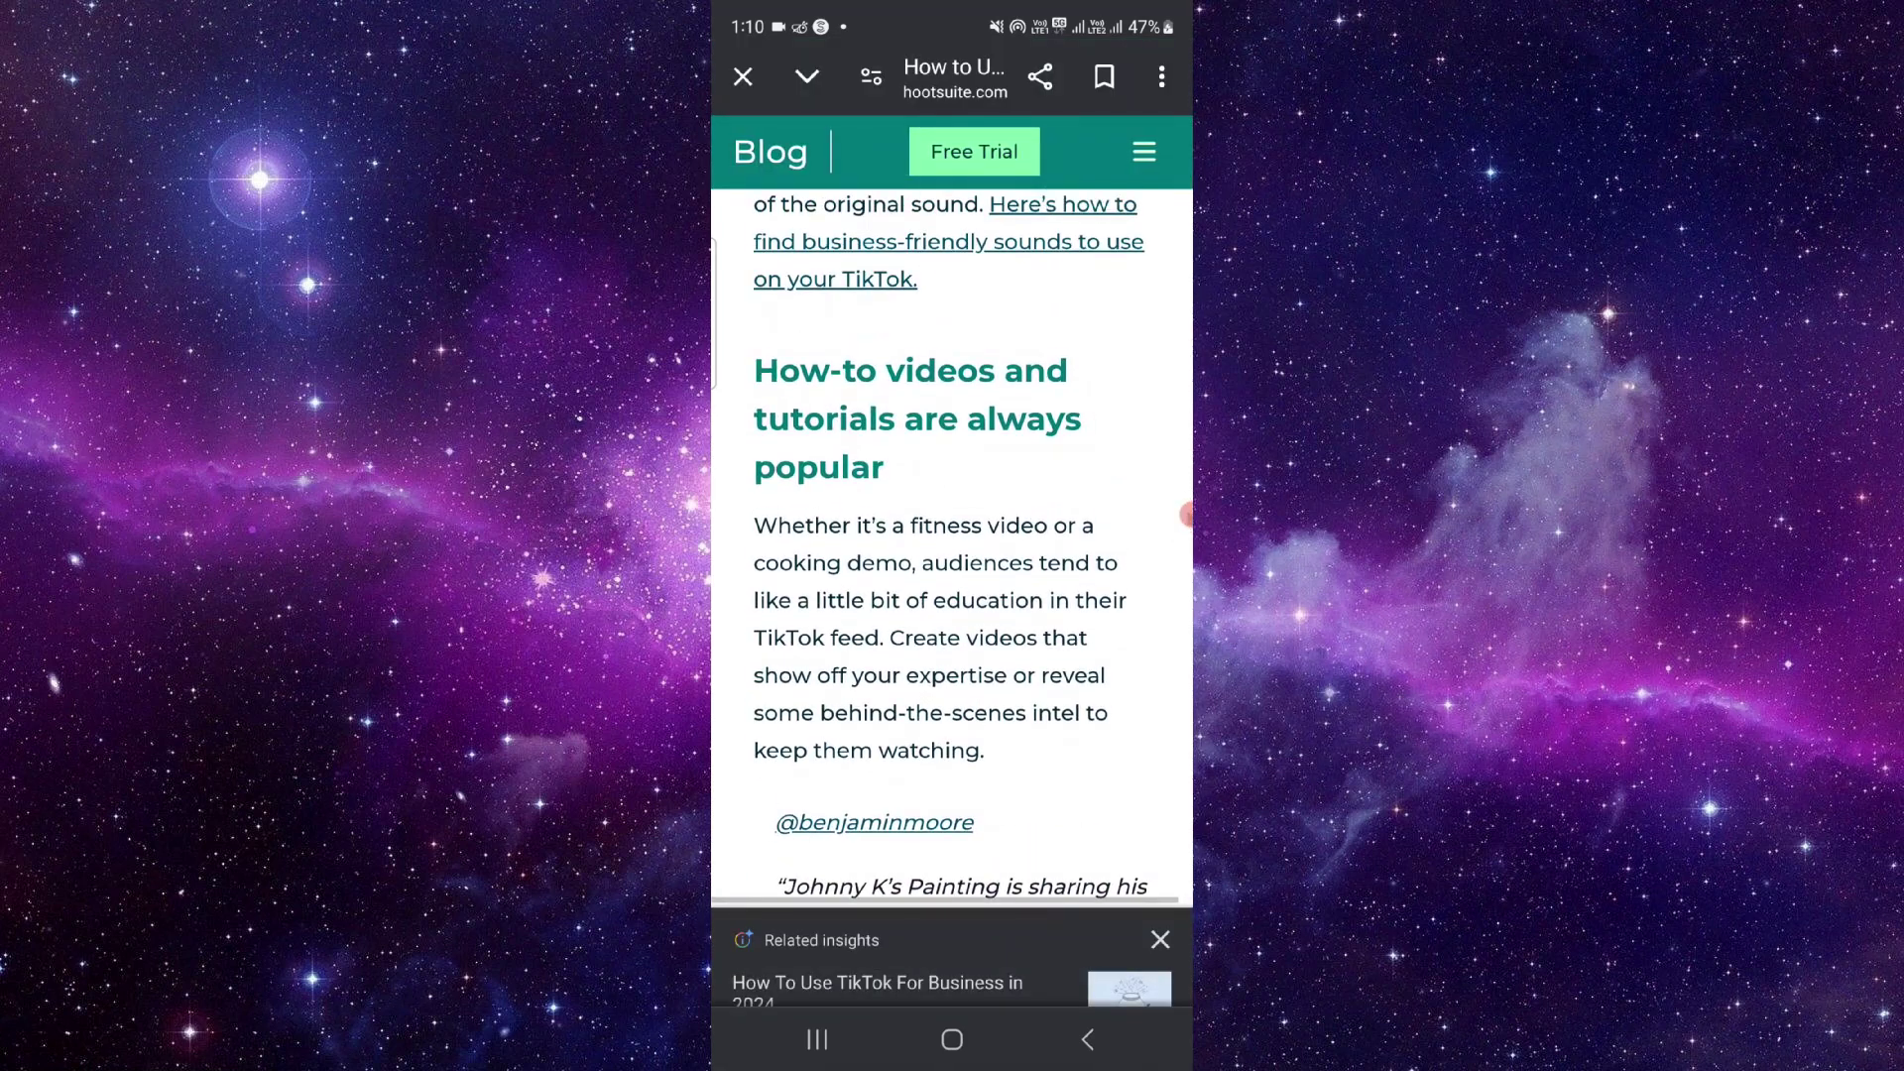
Leave Chrome for the home screen with the weather widget and app icons.
click(952, 1040)
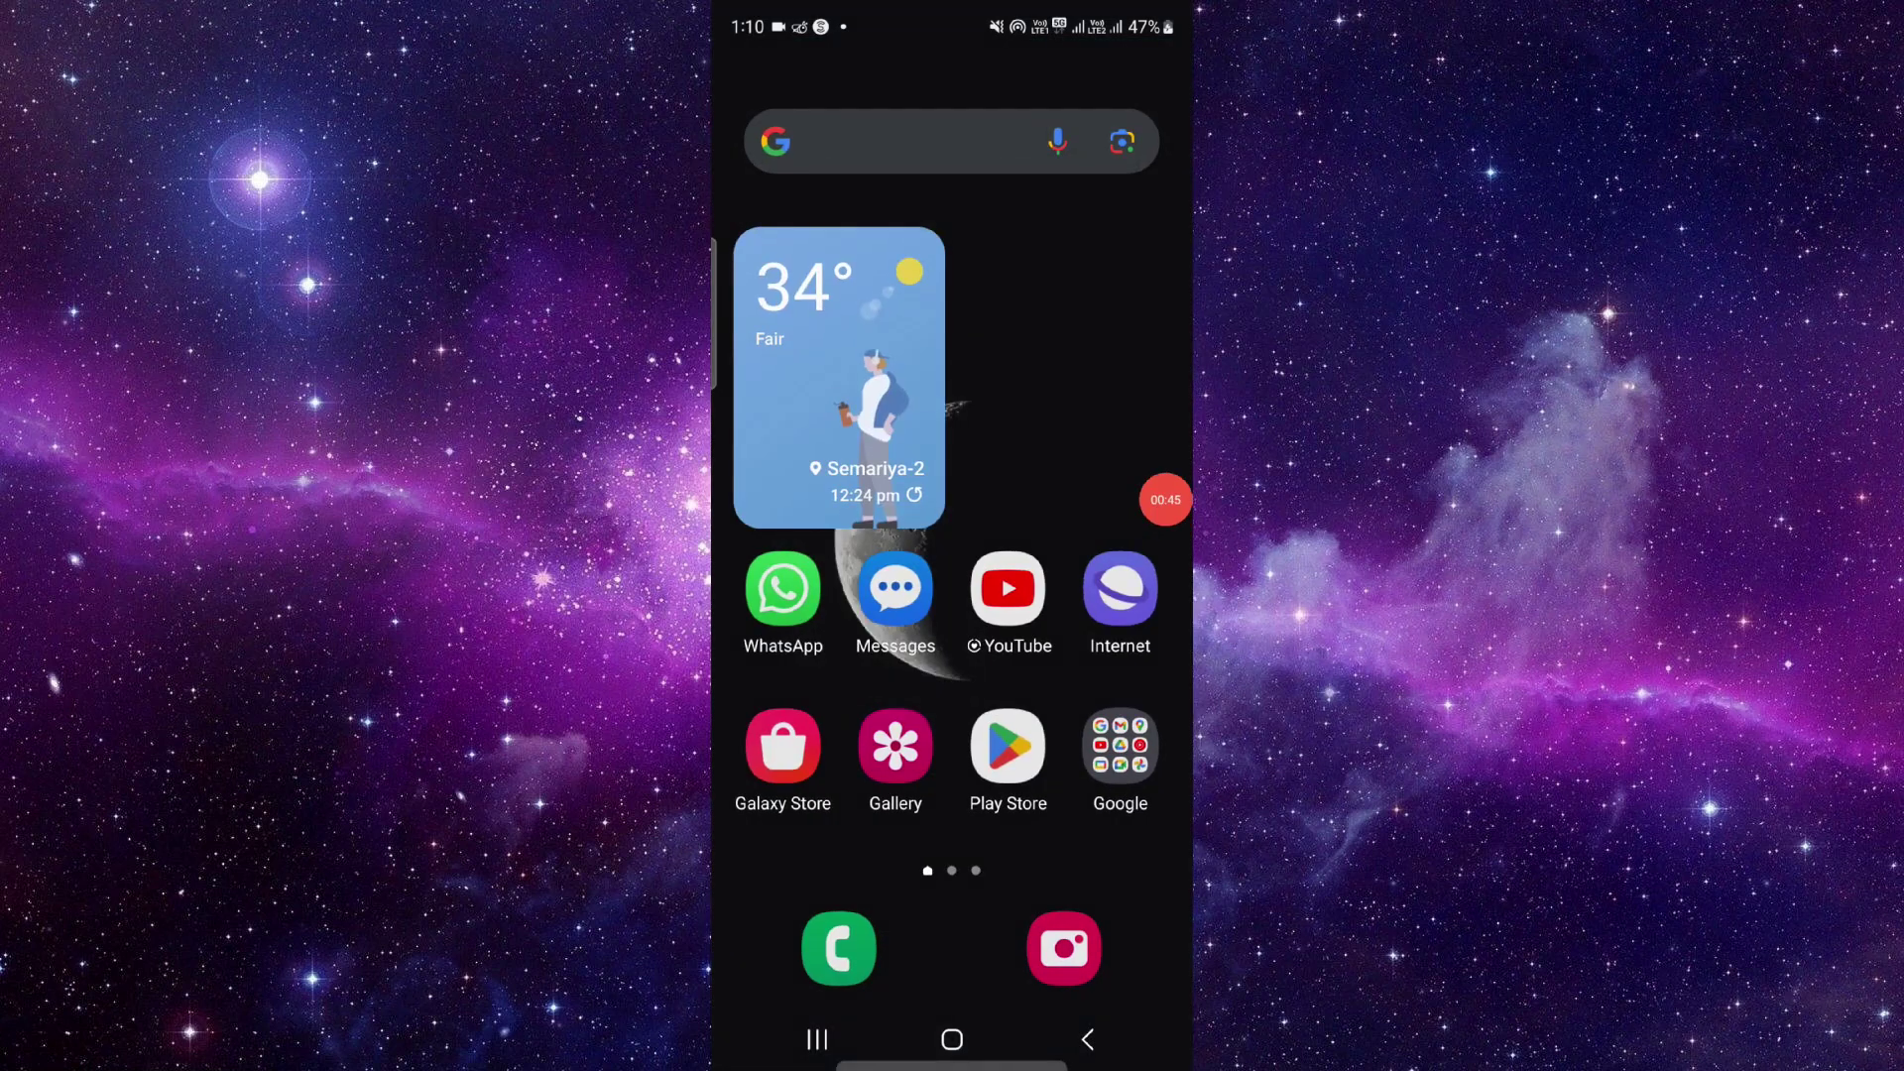